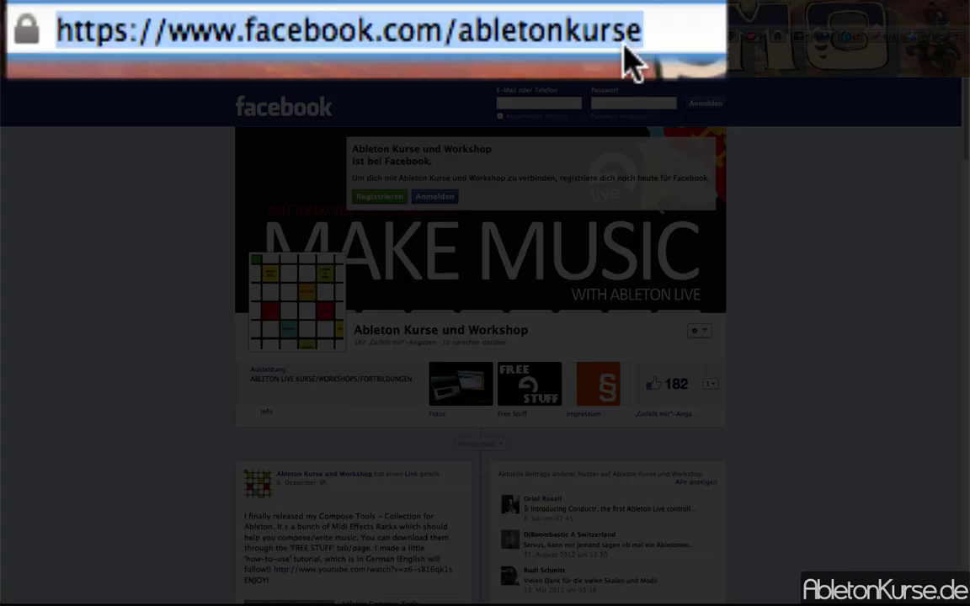
- Deselect the facebook.com/abletonkurse URL in the browser's address bar
click(704, 26)
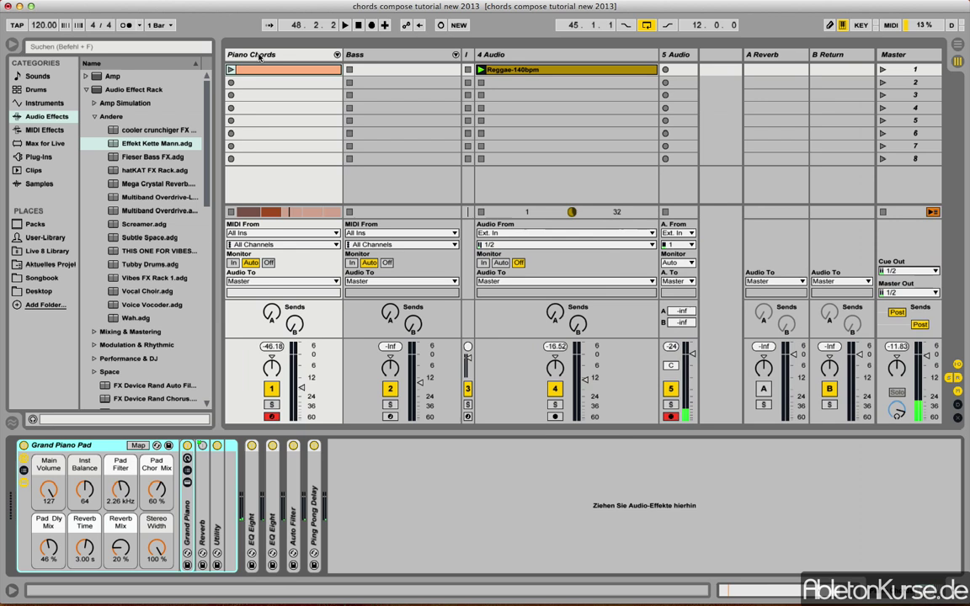
- Drag Chords Compose Tool.adg from Finder into the Piano Chords chain ahead of Grand Piano Pad
key(super+Tab)
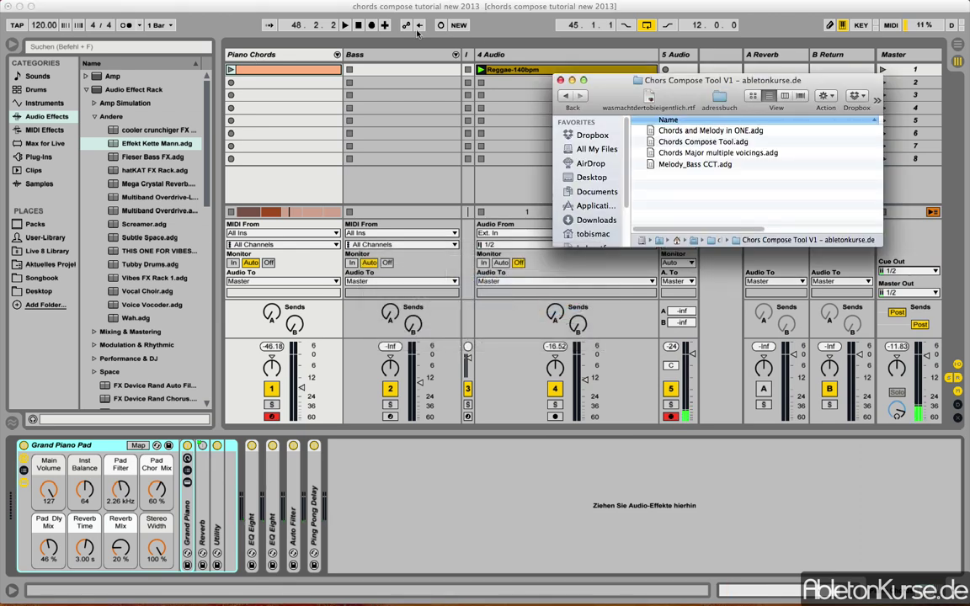
mouse_move(677, 140)
mouse_down()
mouse_move(383, 276)
mouse_move(382, 252)
mouse_move(22, 512)
mouse_up()
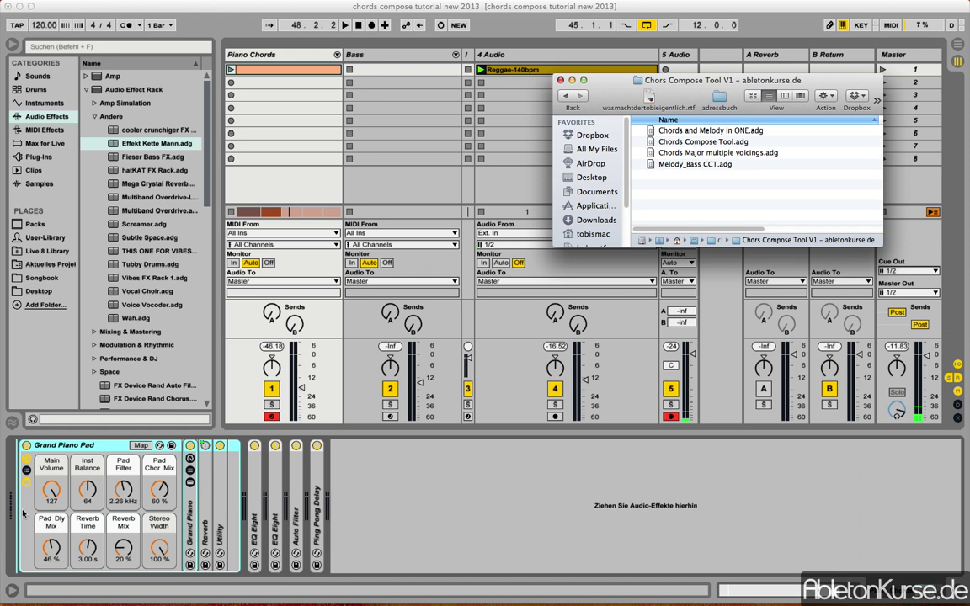
drag(23, 512, 23, 512)
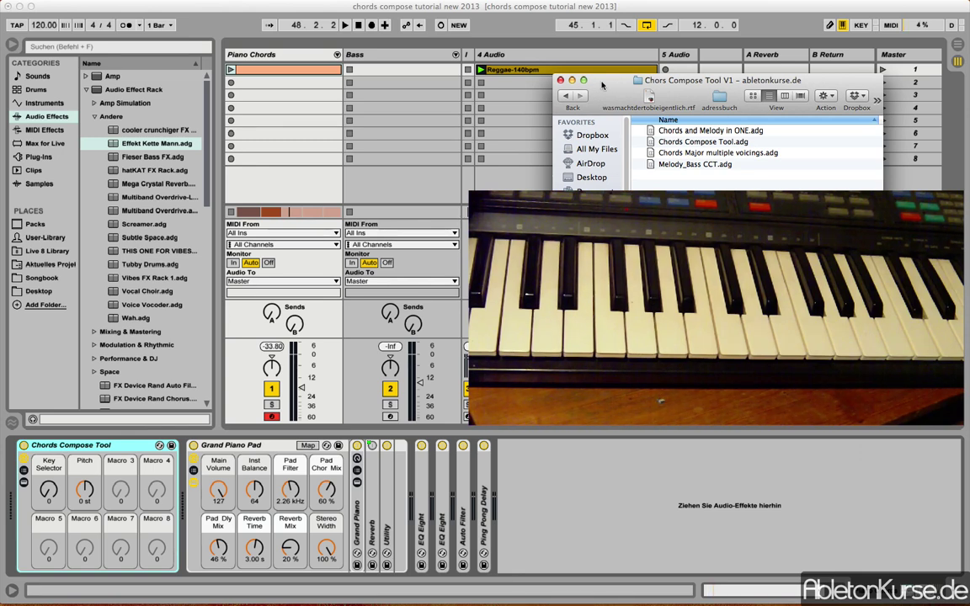
- Record eight keyboard notes between G2 and C3 into the first Piano Chords clip and let it loop
click(528, 71)
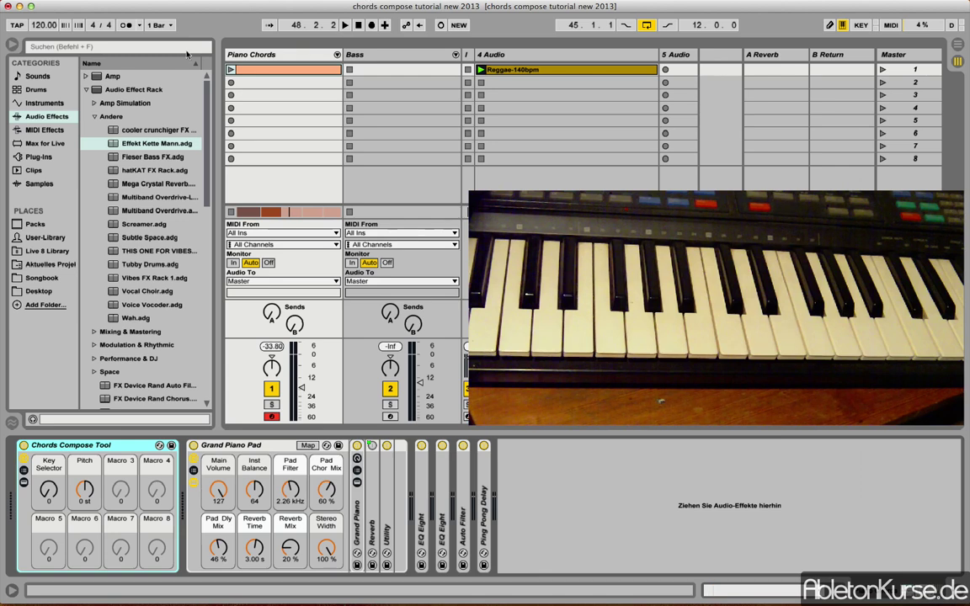
click(263, 72)
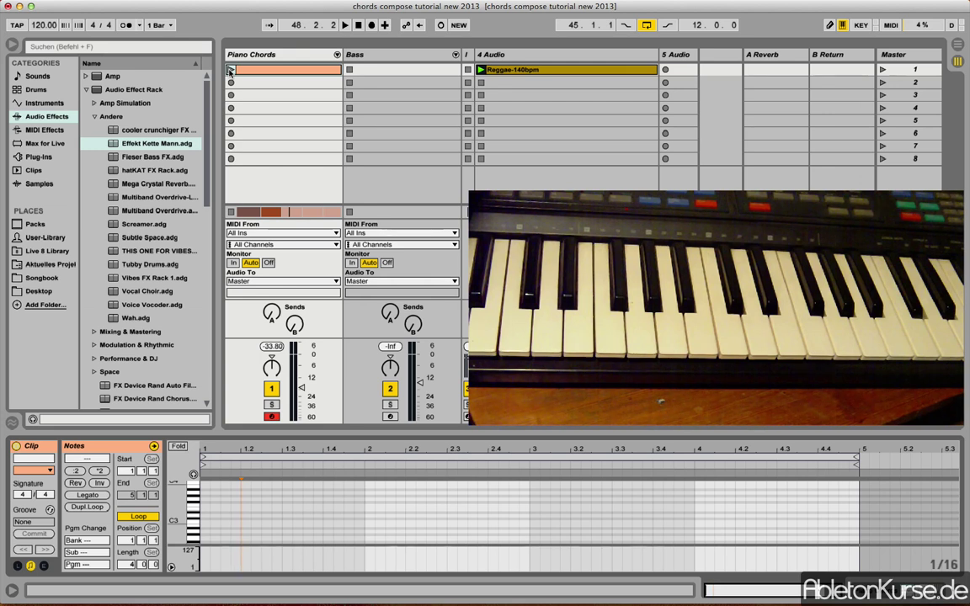
click(229, 71)
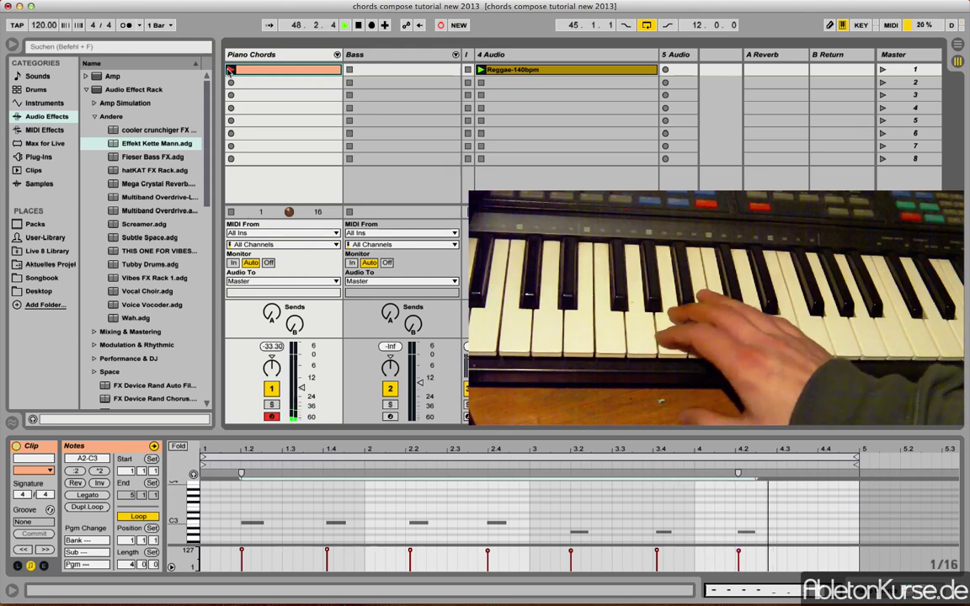
click(229, 71)
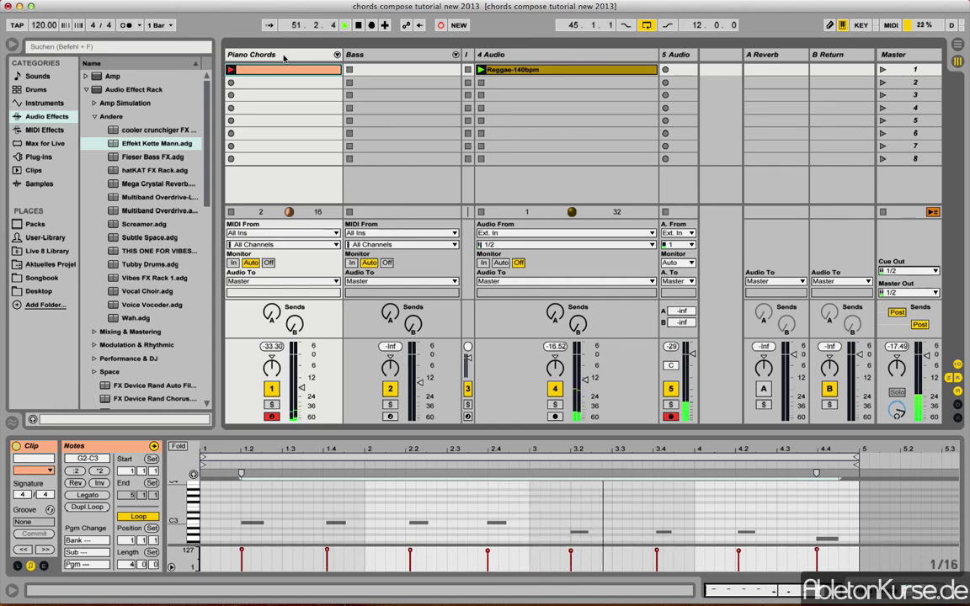
- Step the Key Selector macro through Minor Harmonic, Minor and Phrygian to Jazz Major
double_click(284, 55)
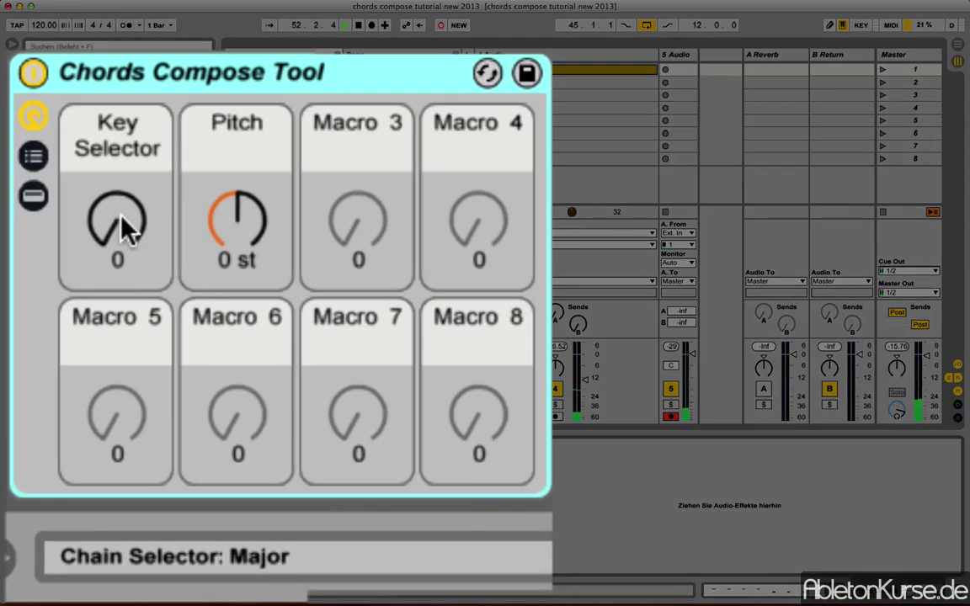
click(66, 388)
key(Up)
key(Up)
key(Up)
key(Up)
key(Up)
key(Up)
key(Up)
key(Up)
key(Up)
key(Up)
key(Up)
key(Up)
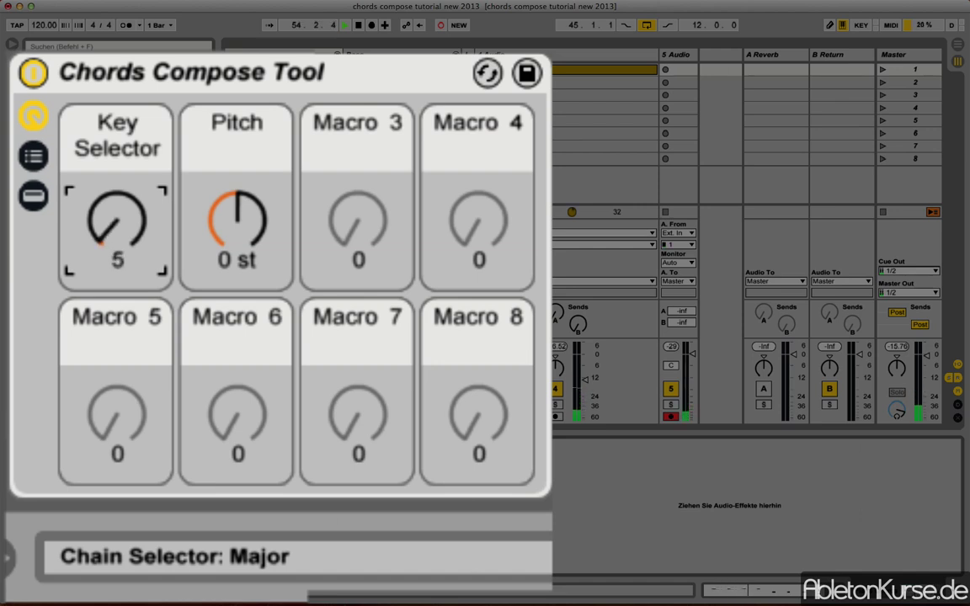
key(Up)
key(Up)
key(Up)
key(Up)
key(Up)
key(Up)
key(Up)
key(Up)
key(Up)
key(Up)
key(Up)
key(Up)
key(Up)
key(Up)
key(Up)
key(Up)
key(Up)
key(Up)
key(Up)
key(Up)
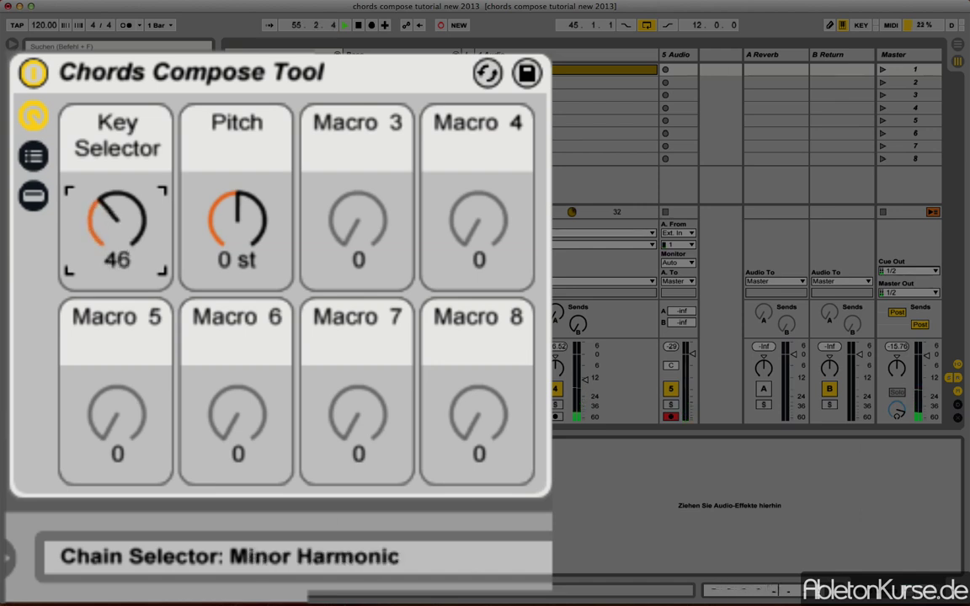
key(Down)
key(Down)
key(Down)
key(Down)
key(Down)
key(Down)
key(Down)
key(Down)
key(Down)
key(Down)
key(Down)
key(Down)
key(Down)
key(Down)
key(Down)
key(Down)
key(Down)
key(Down)
key(Down)
key(Down)
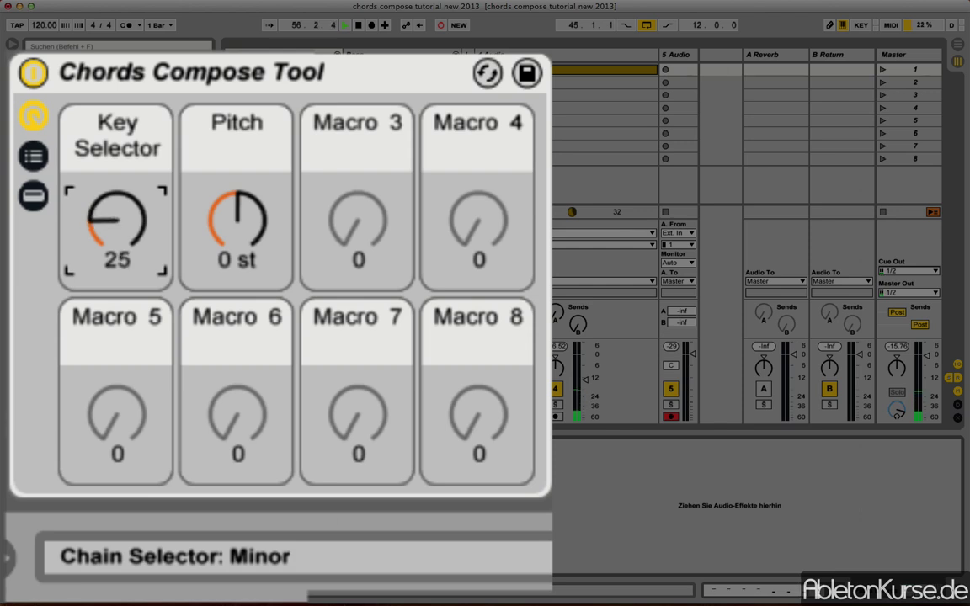
key(Up)
key(Up)
key(Up)
key(Up)
key(Up)
key(Up)
key(Up)
key(Up)
key(Up)
key(Up)
key(Up)
key(Up)
key(Up)
key(Up)
key(Up)
key(Up)
key(Up)
key(Up)
key(Up)
key(Up)
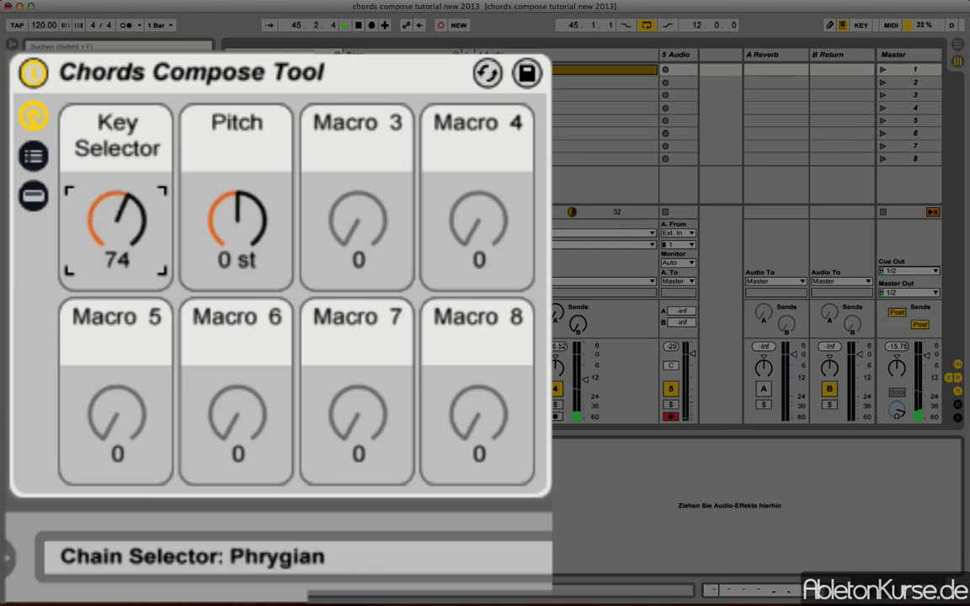
key(Up)
key(Up)
key(Up)
key(Up)
key(Up)
key(Up)
key(Up)
key(Up)
key(Up)
key(Up)
key(Up)
key(Up)
key(Up)
key(Up)
key(Up)
key(Up)
key(Up)
key(Up)
key(Up)
key(Up)
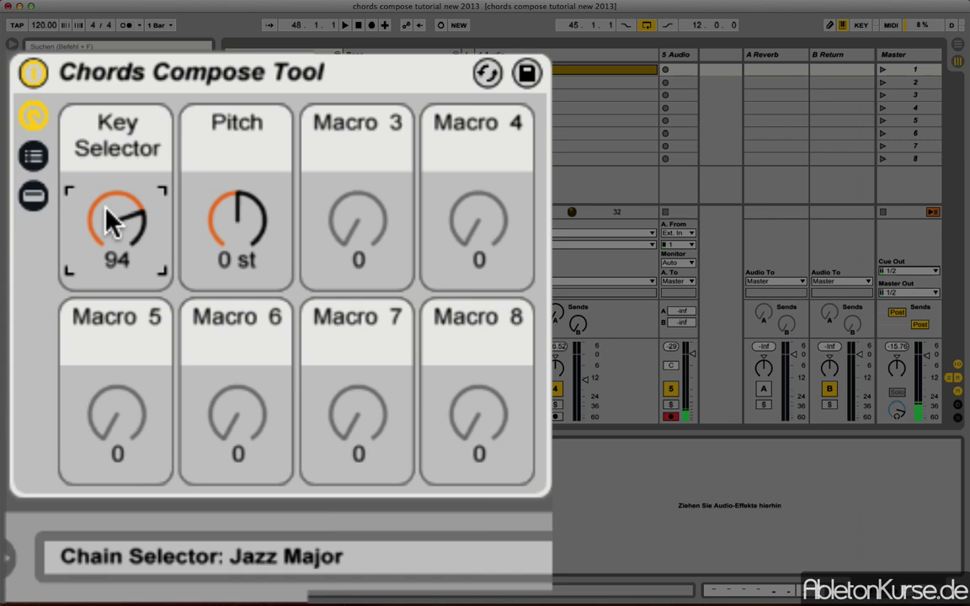
drag(103, 223, 104, 298)
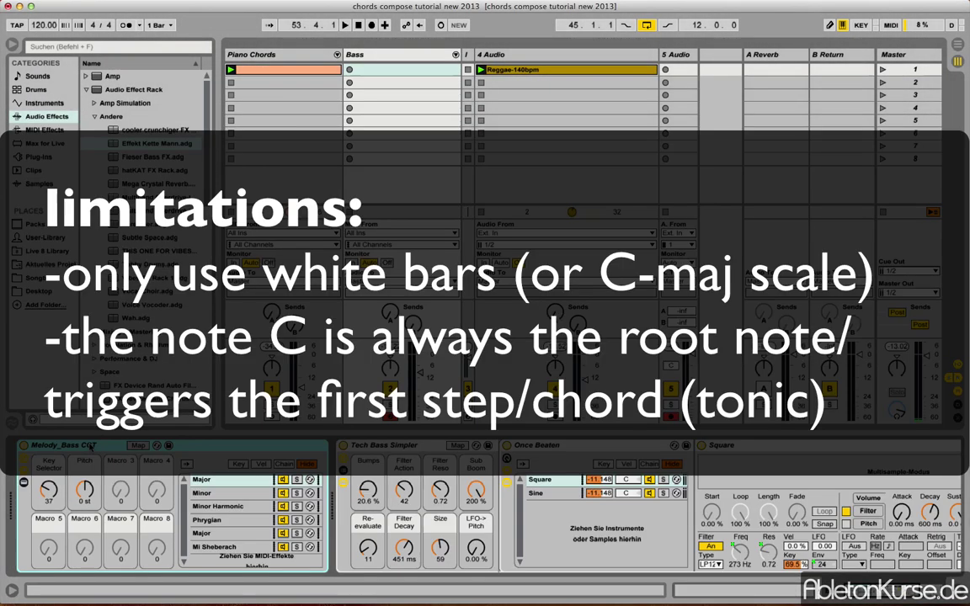
- Bring the Piano Chords device chain back into view, with Key Selector at 32
scroll(90, 447, right, 5)
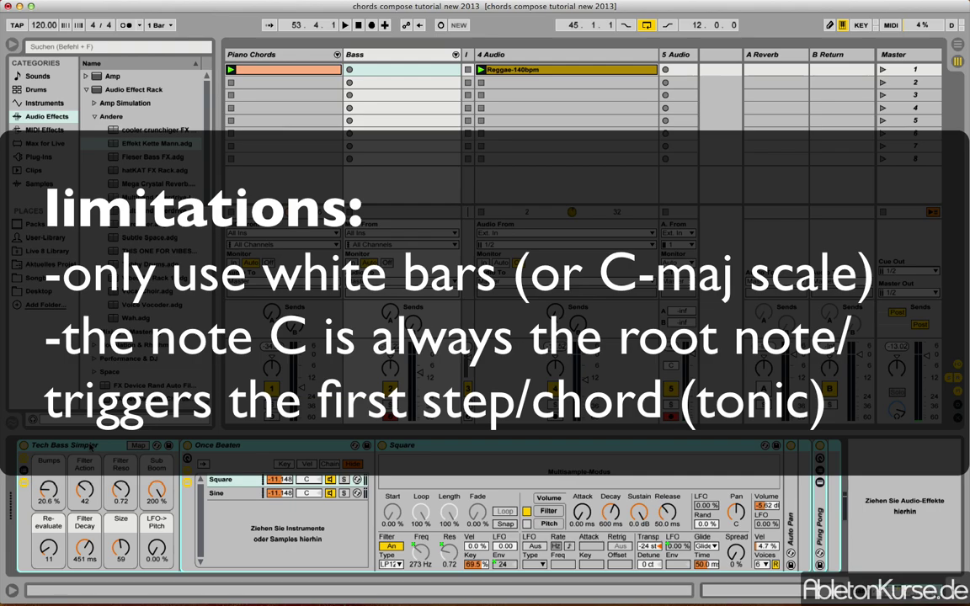
click(287, 56)
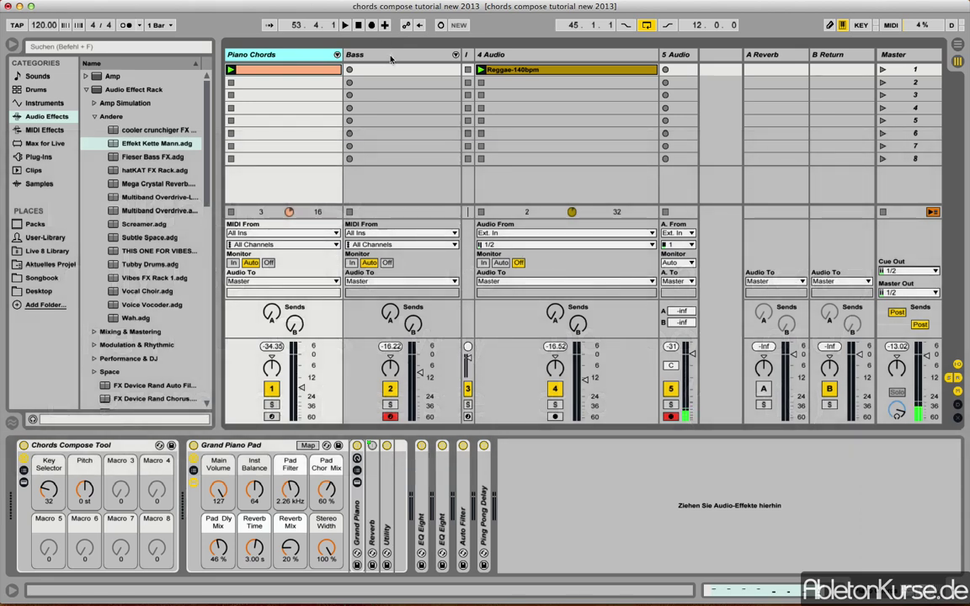
- Load Melody_Bass CCT.adg ahead of Tech Bass Simpler on Bass and set Key Selector to Minor (25)
click(390, 59)
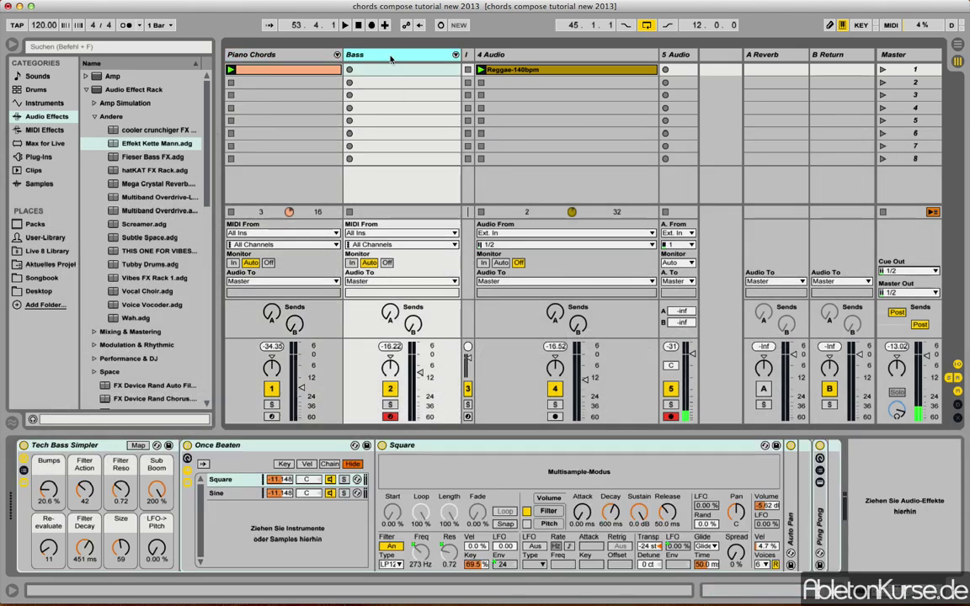
key(super+Tab)
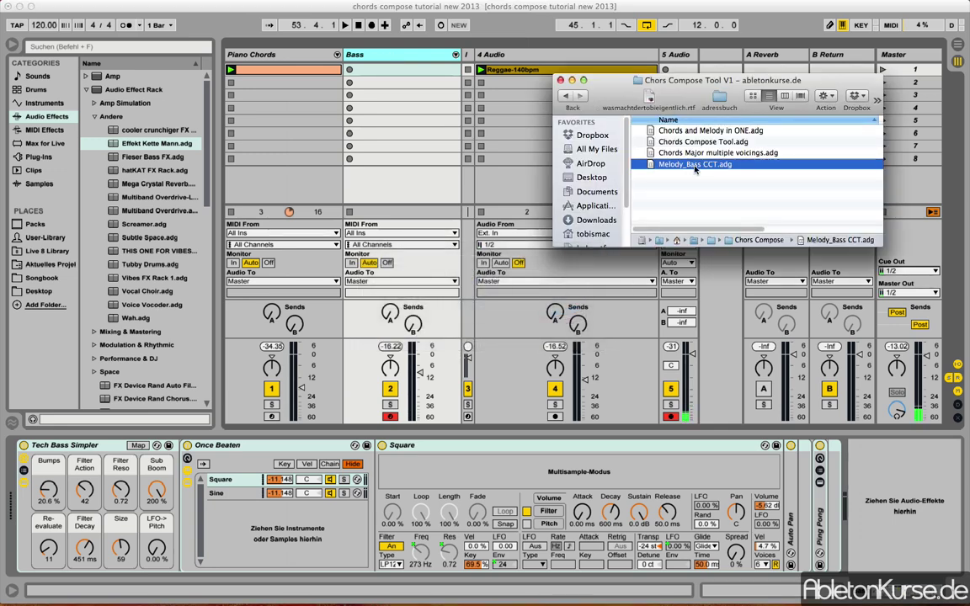
drag(695, 168, 30, 473)
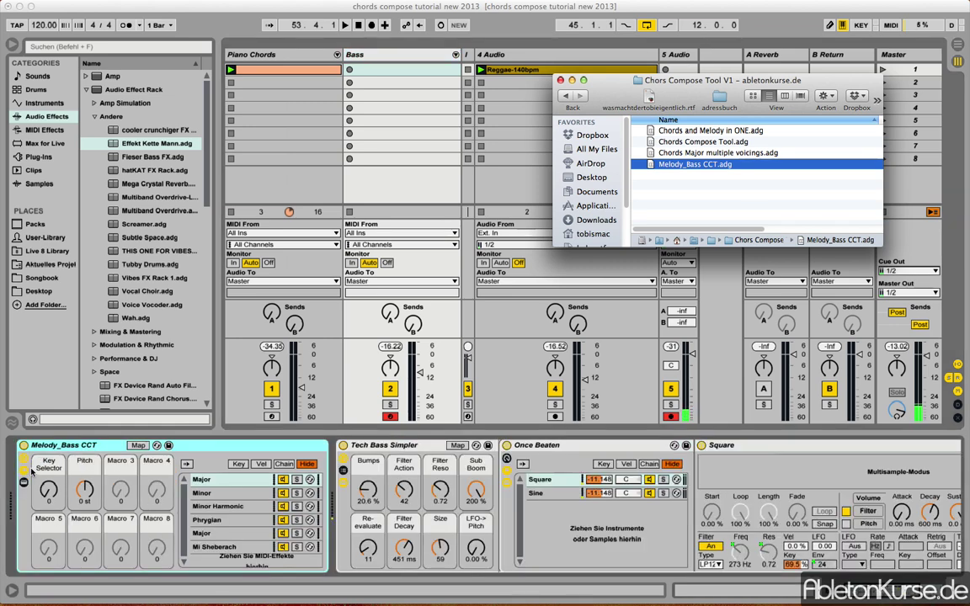
click(50, 490)
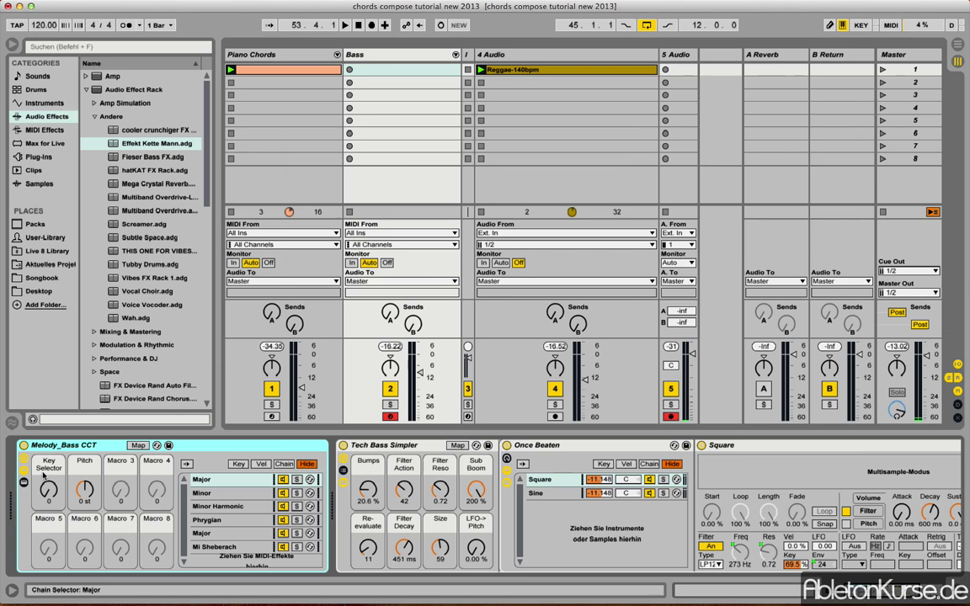
drag(39, 463, 38, 440)
- Create an empty MIDI clip in the first Bass slot and set its length to 4 bars
double_click(401, 69)
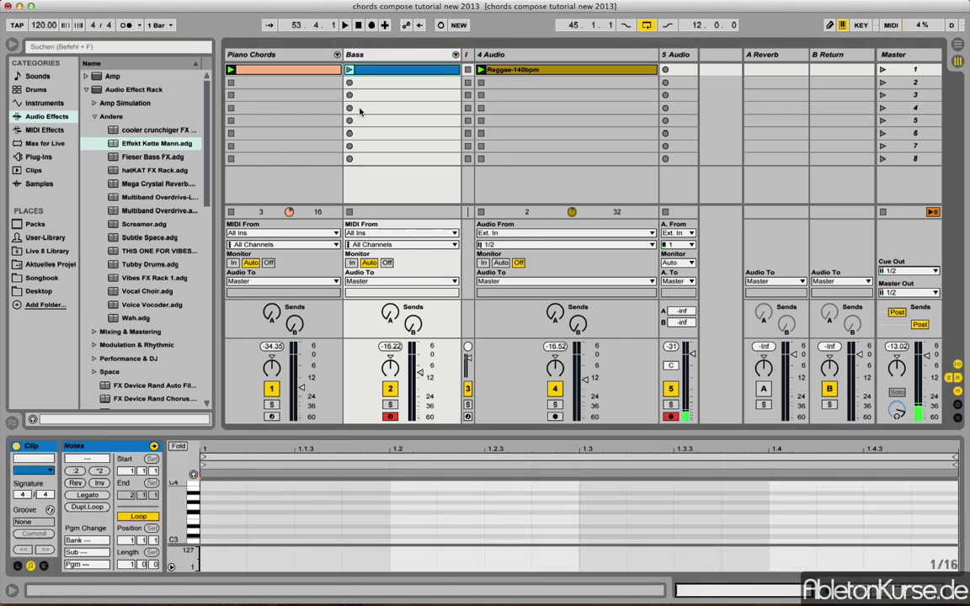
click(128, 565)
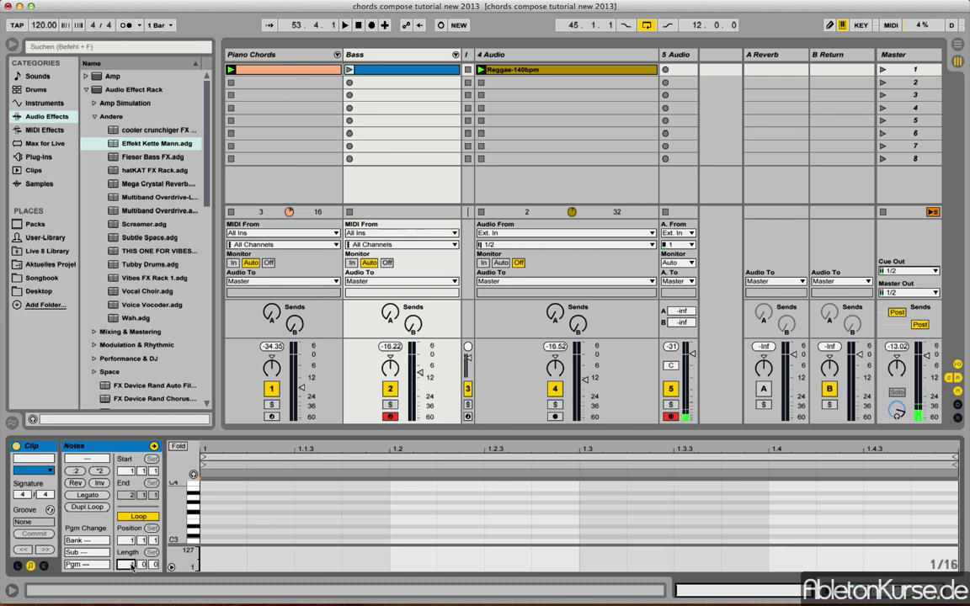
text(4)
key(Return)
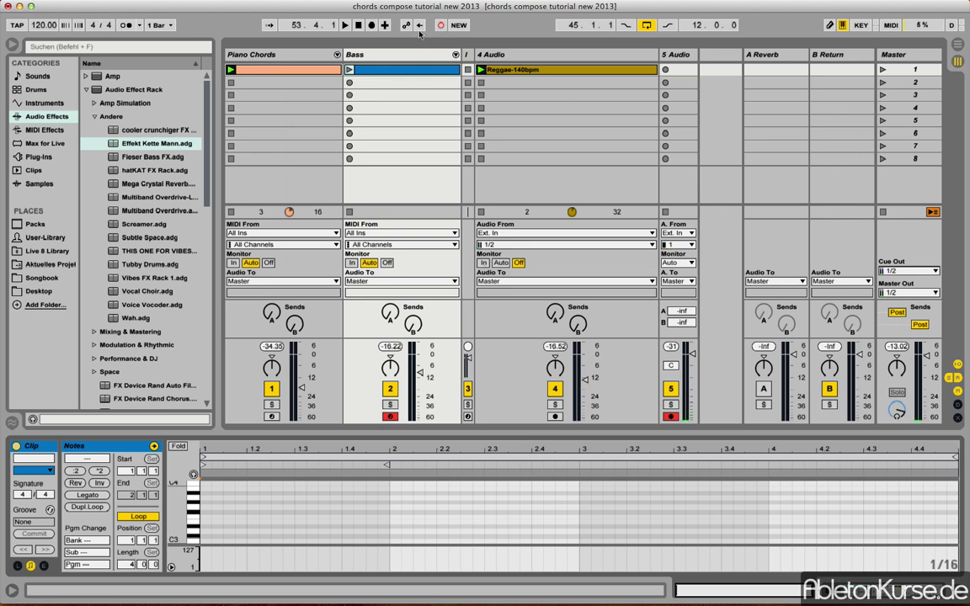
- Record a G2–E3 bass line across the four-bar Bass clip, then turn off Session Record
click(347, 71)
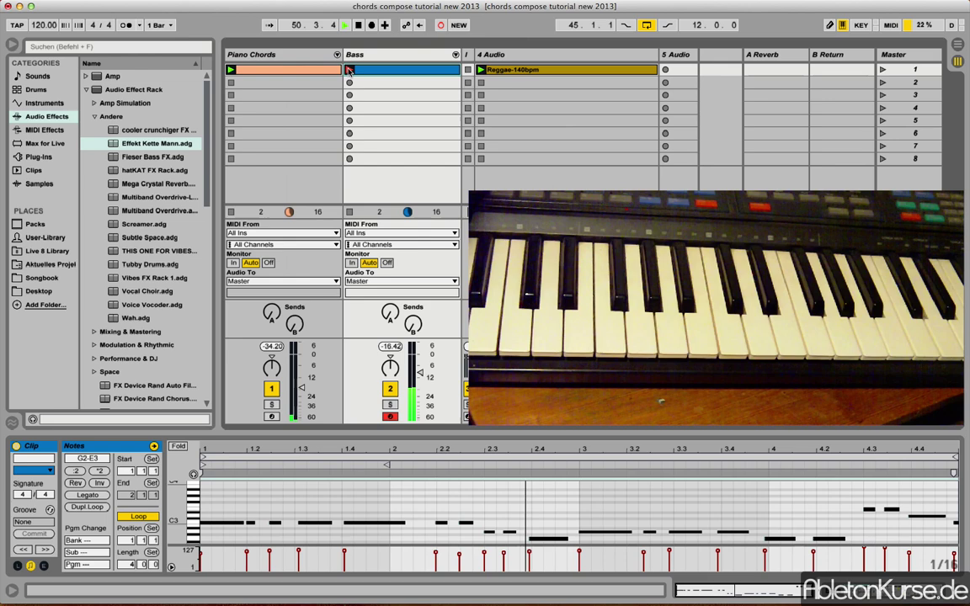
click(349, 70)
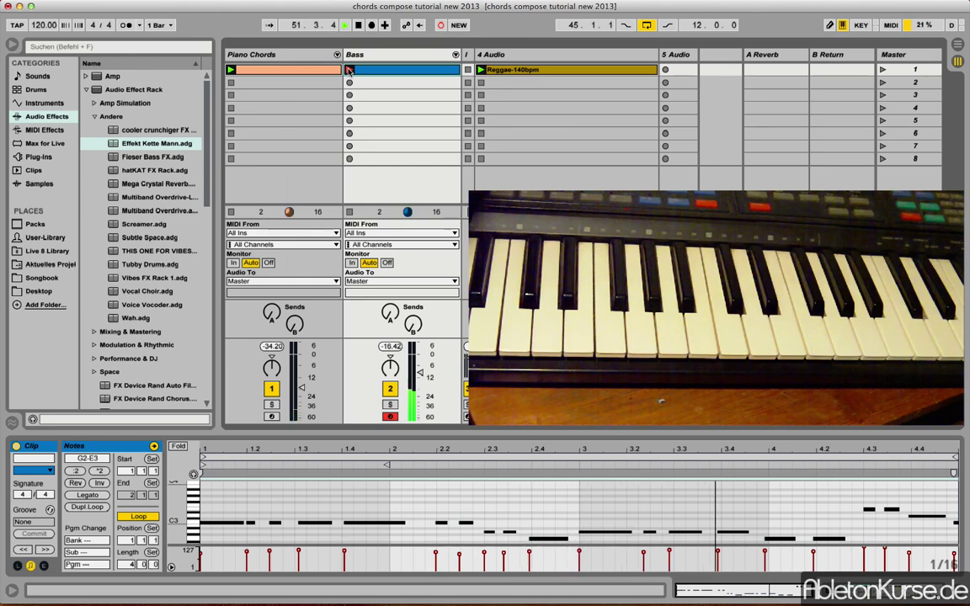
click(441, 25)
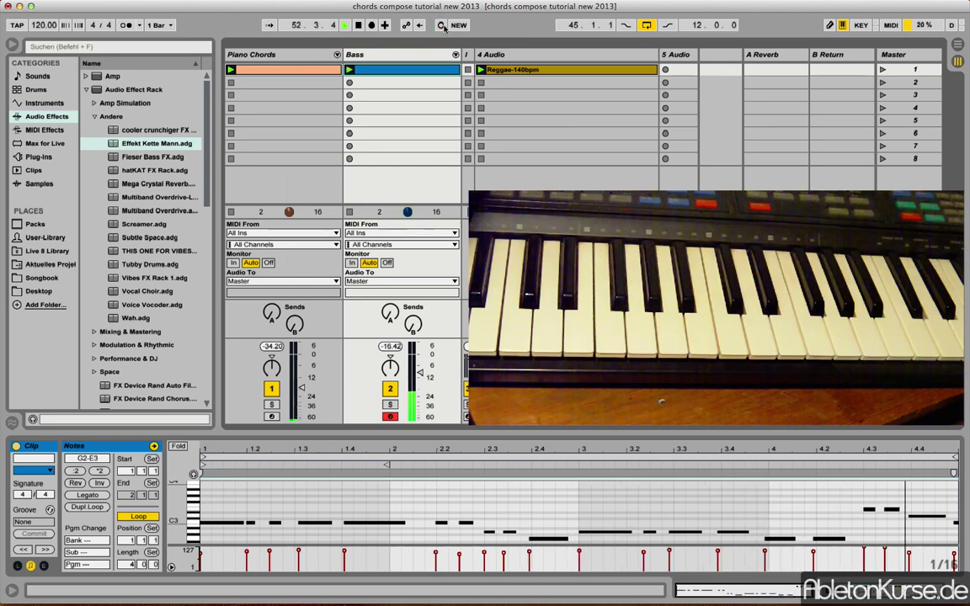